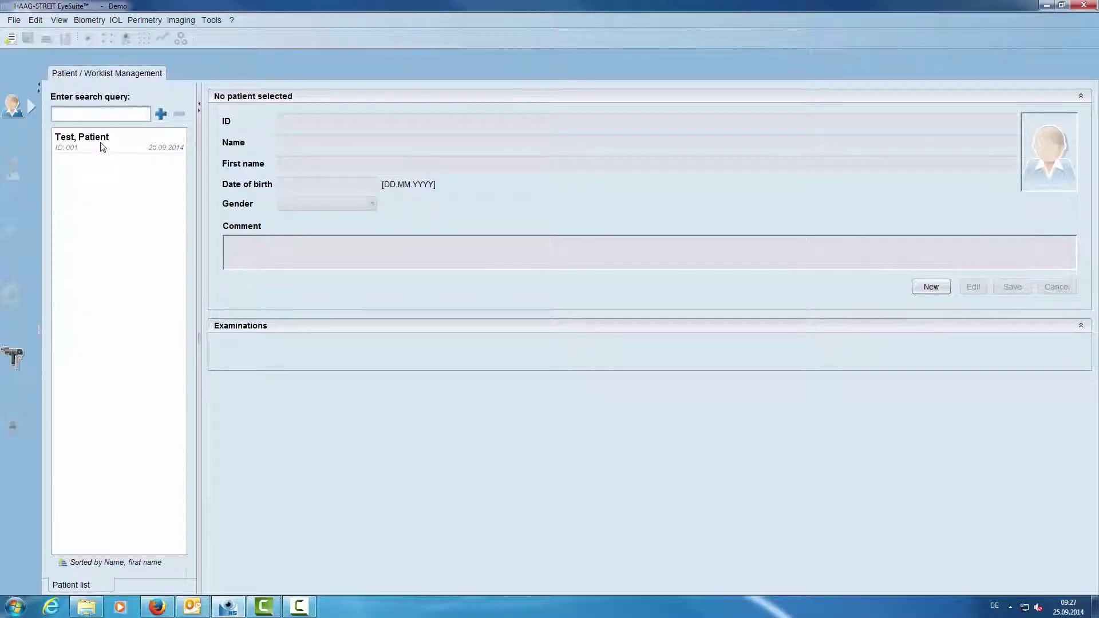
# Select the test patient to load their details and the 25.09.2014 examination.
pyautogui.click(101, 144)
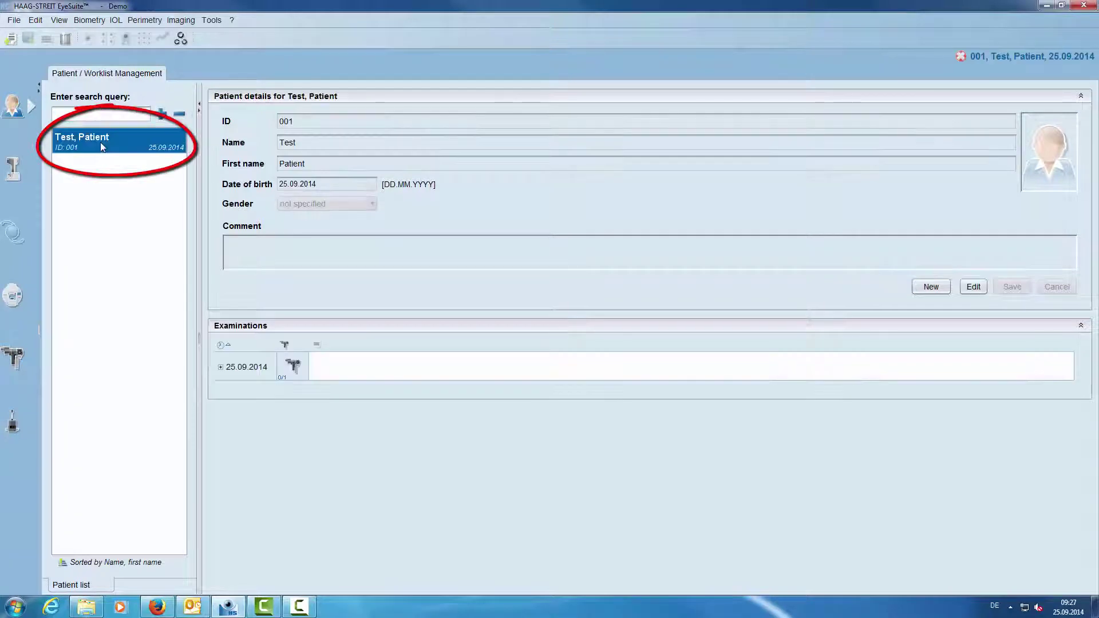
# Open the imaging examination and leave one right-eye (OD) iris image alone in the viewer.
pyautogui.doubleClick(302, 372)
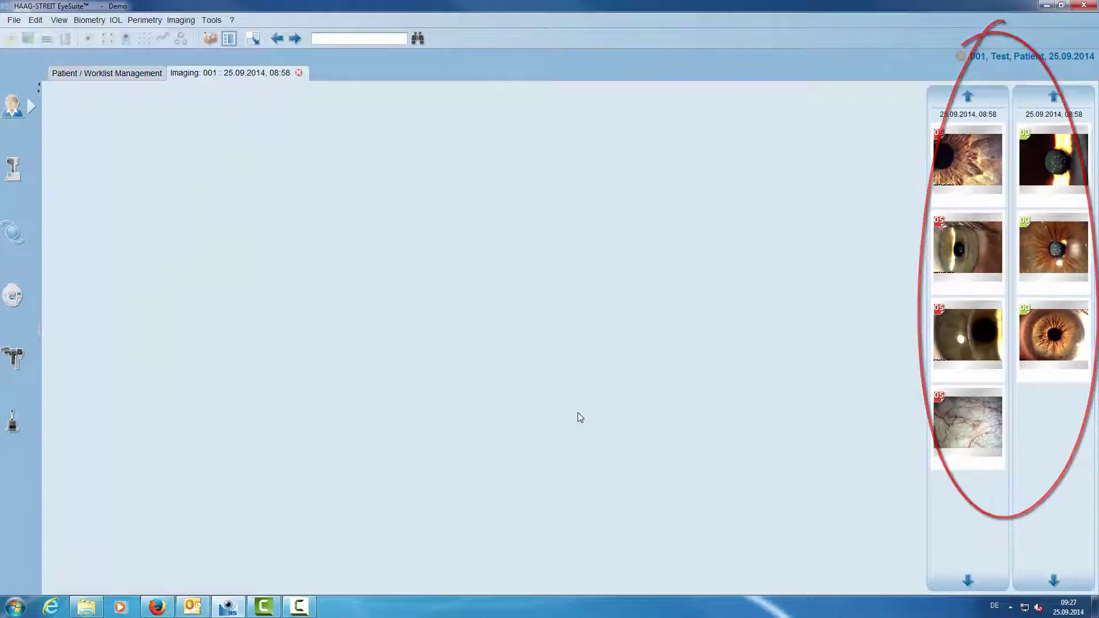
pyautogui.doubleClick(954, 154)
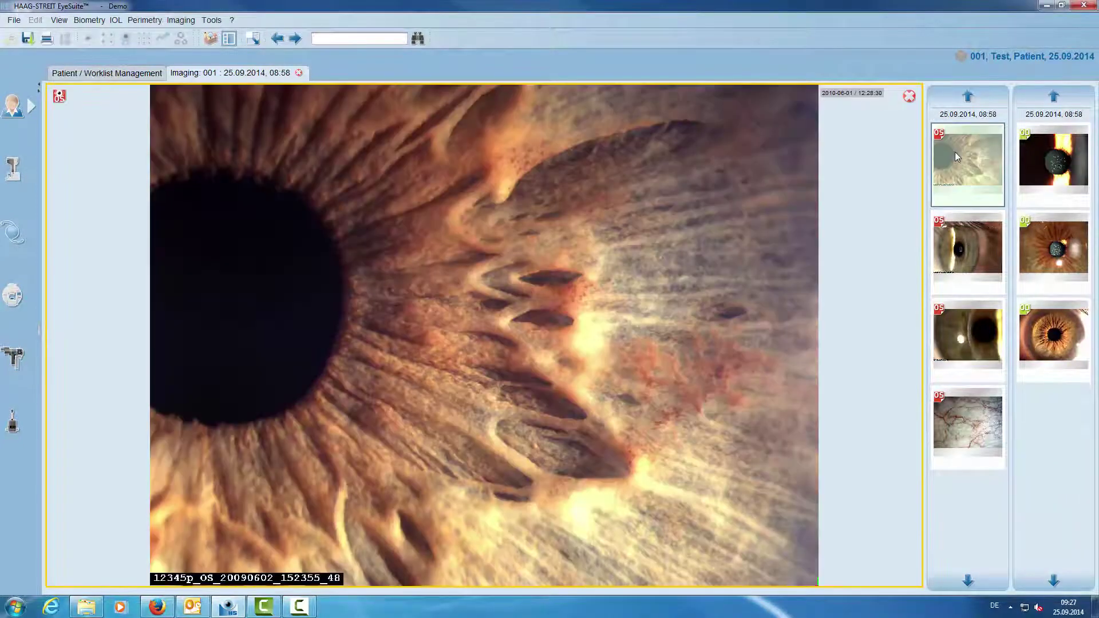
pyautogui.moveTo(1067, 220)
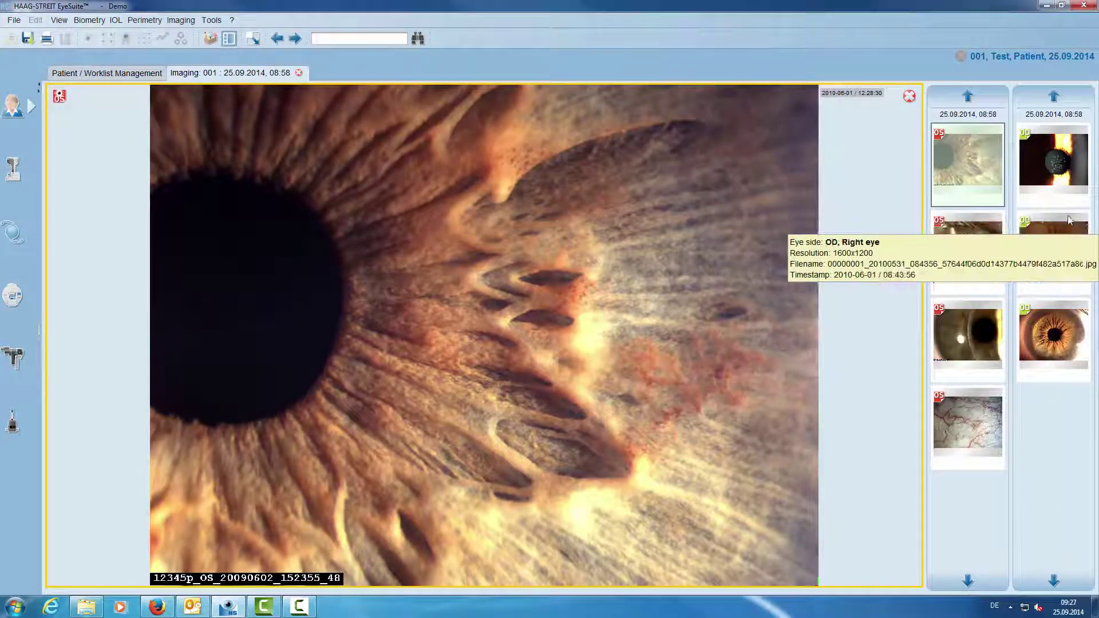
pyautogui.moveTo(1077, 211); pyautogui.dragTo(689, 259)
pyautogui.moveTo(479, 322); pyautogui.dragTo(479, 320)
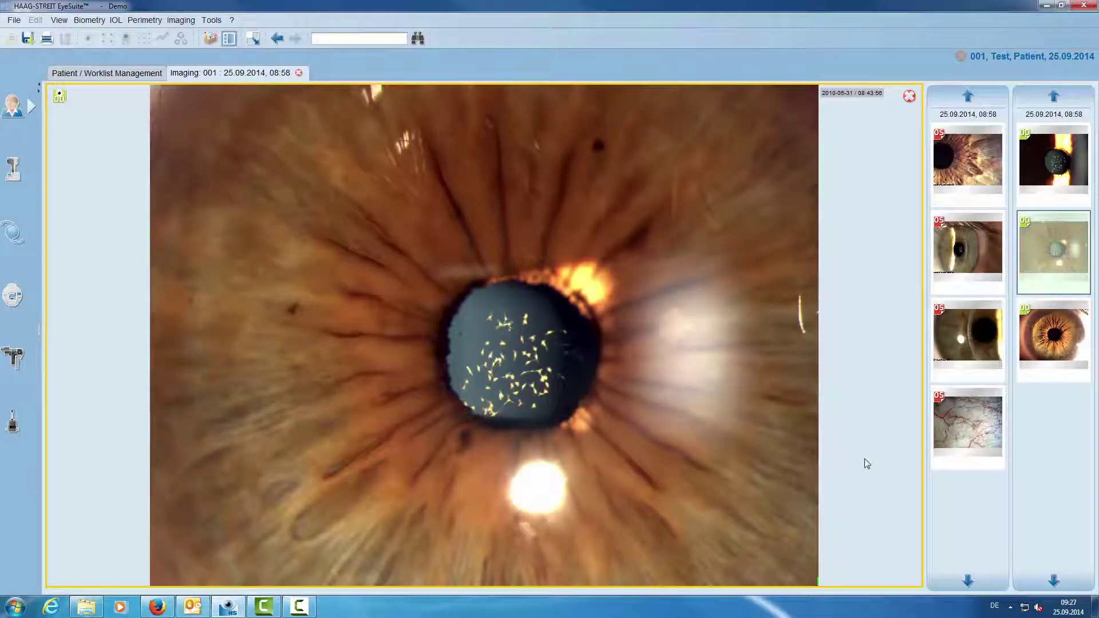
pyautogui.moveTo(1061, 316); pyautogui.dragTo(842, 523)
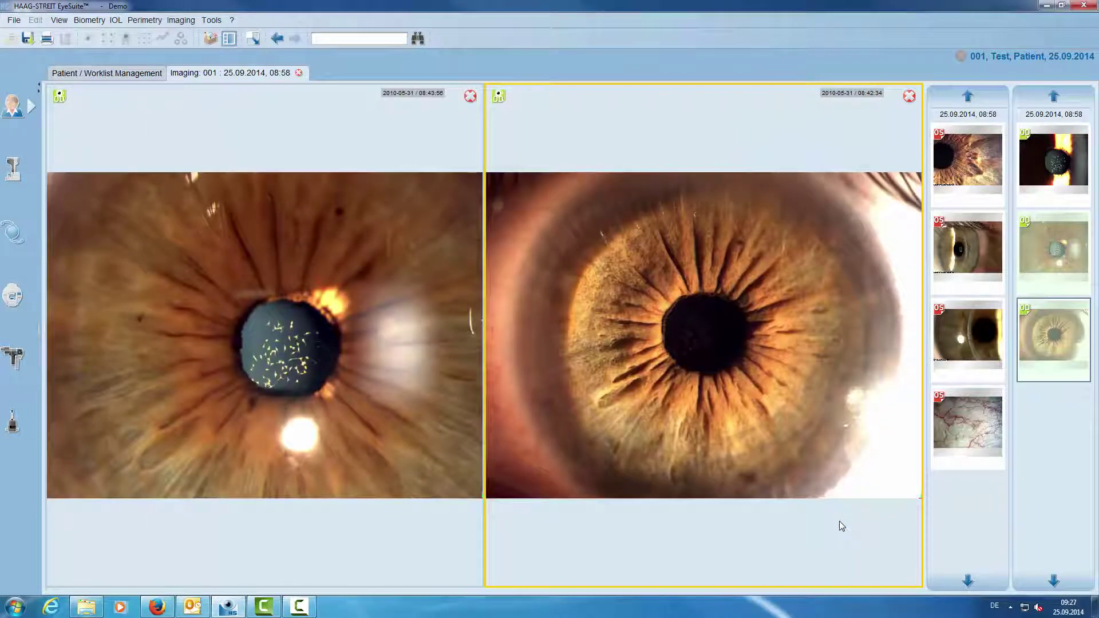
pyautogui.click(470, 96)
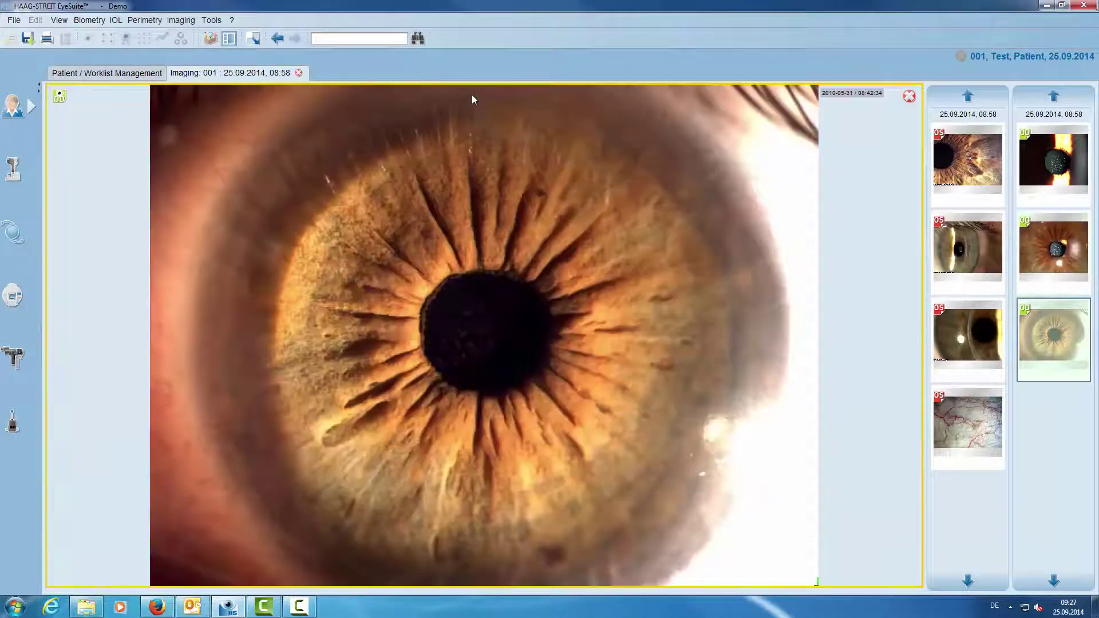
# Raise the brightness and contrast of the right-eye iris image.
pyautogui.scroll(3, 463, 324)
pyautogui.scroll(-2, 464, 325)
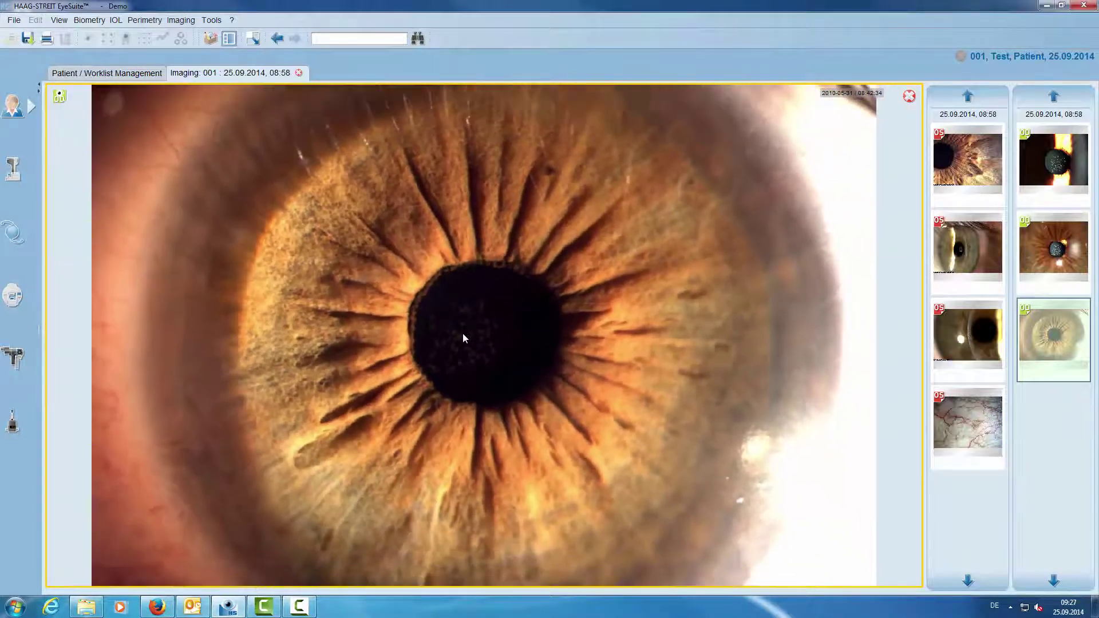
pyautogui.click(498, 323)
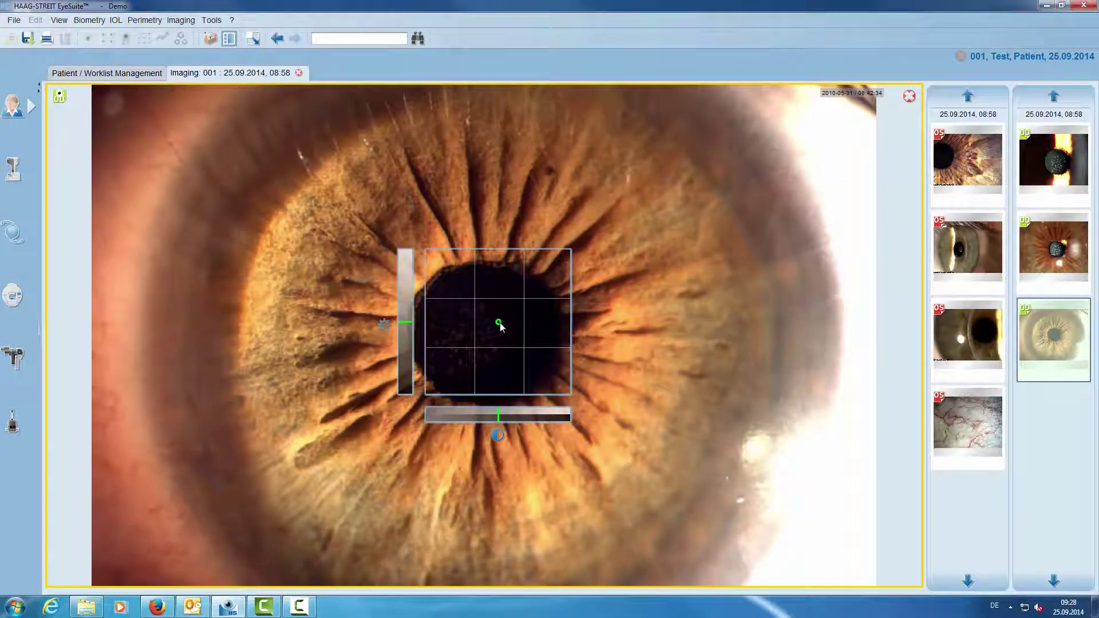
pyautogui.moveTo(499, 325); pyautogui.dragTo(504, 311)
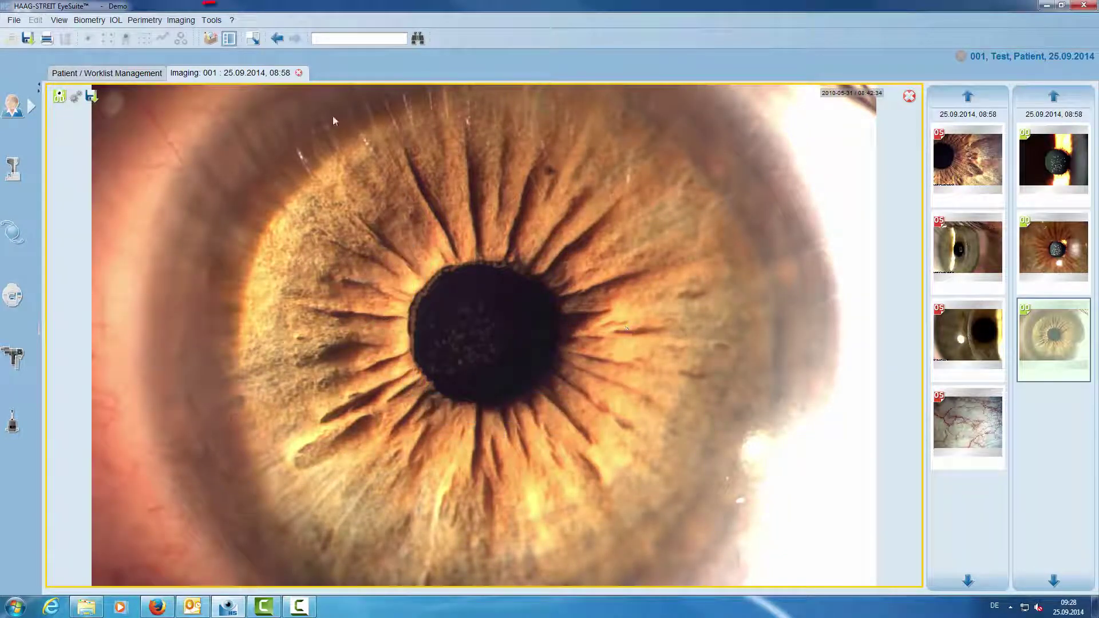
# Open the image tools panel and try the navigator zoom, fit, 1:1 and 2:1 views.
pyautogui.click(211, 39)
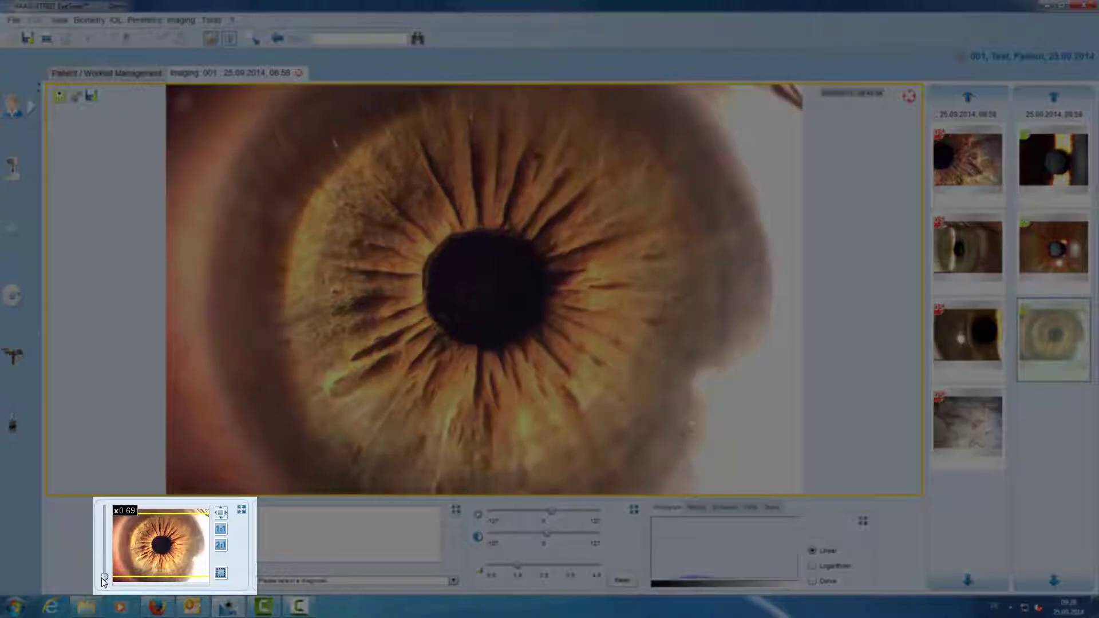
pyautogui.moveTo(103, 578); pyautogui.dragTo(103, 561)
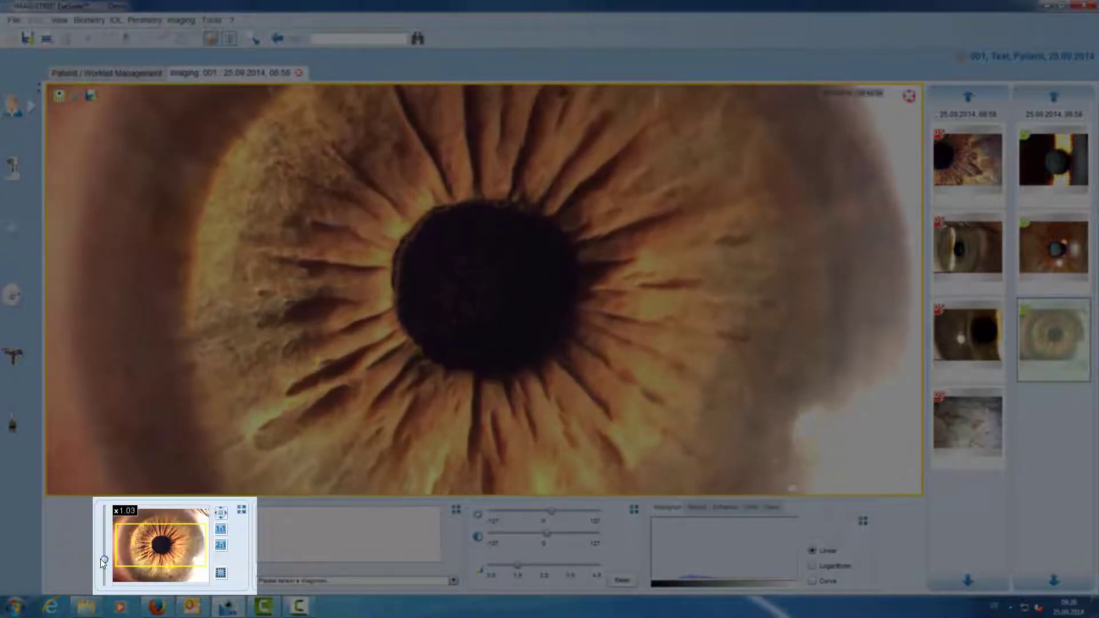
pyautogui.click(221, 512)
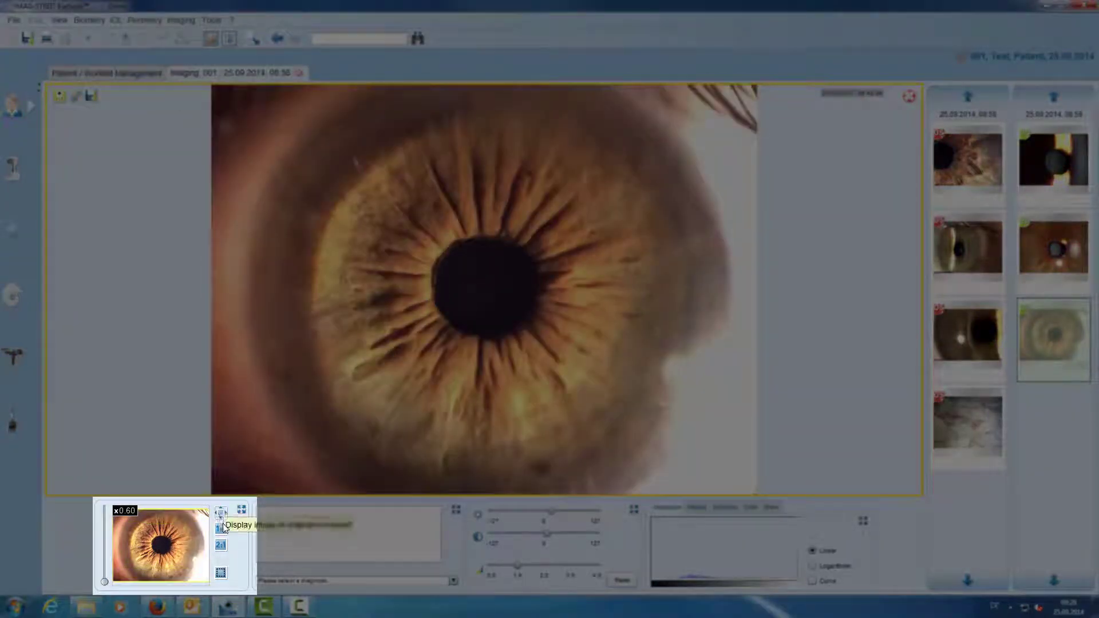
pyautogui.click(221, 530)
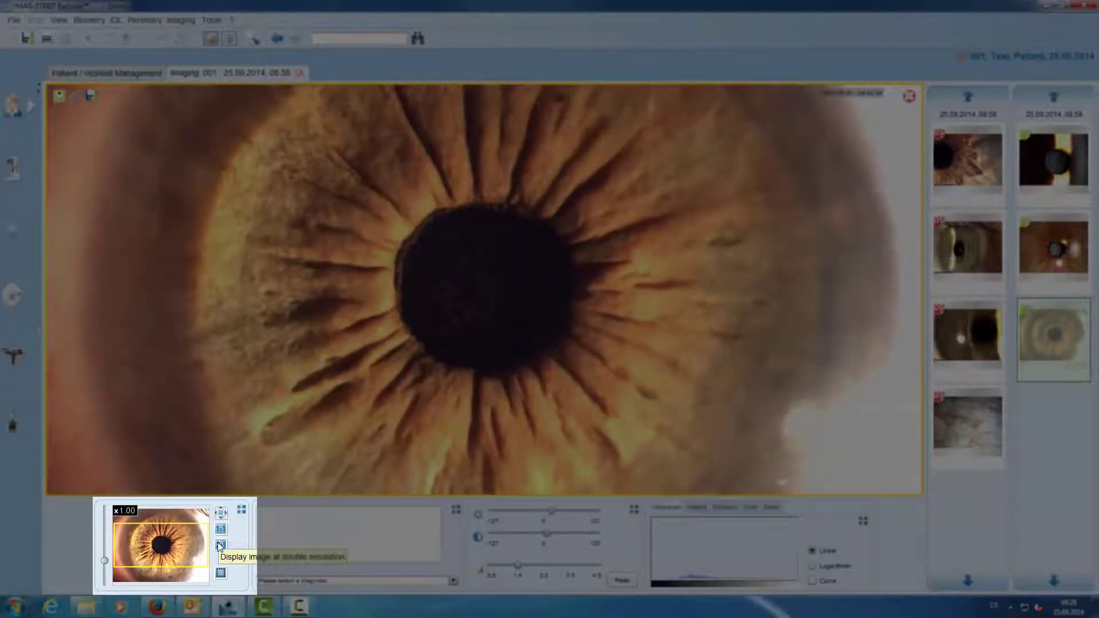
pyautogui.click(220, 545)
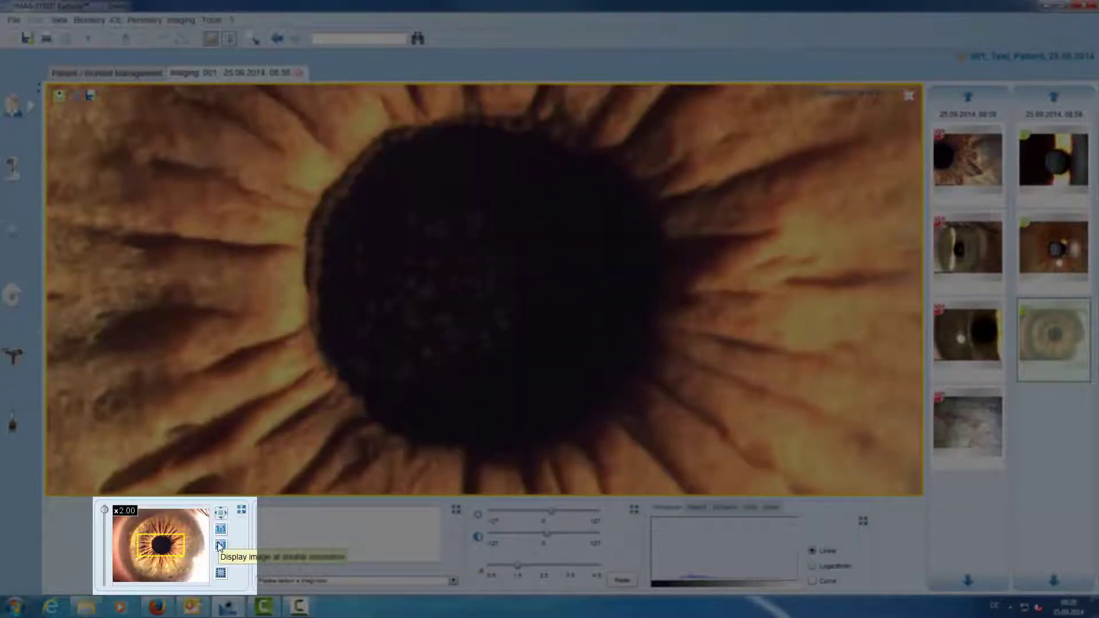
# Crop the magnified eye, then undo the crop and fit the whole image back.
pyautogui.click(220, 572)
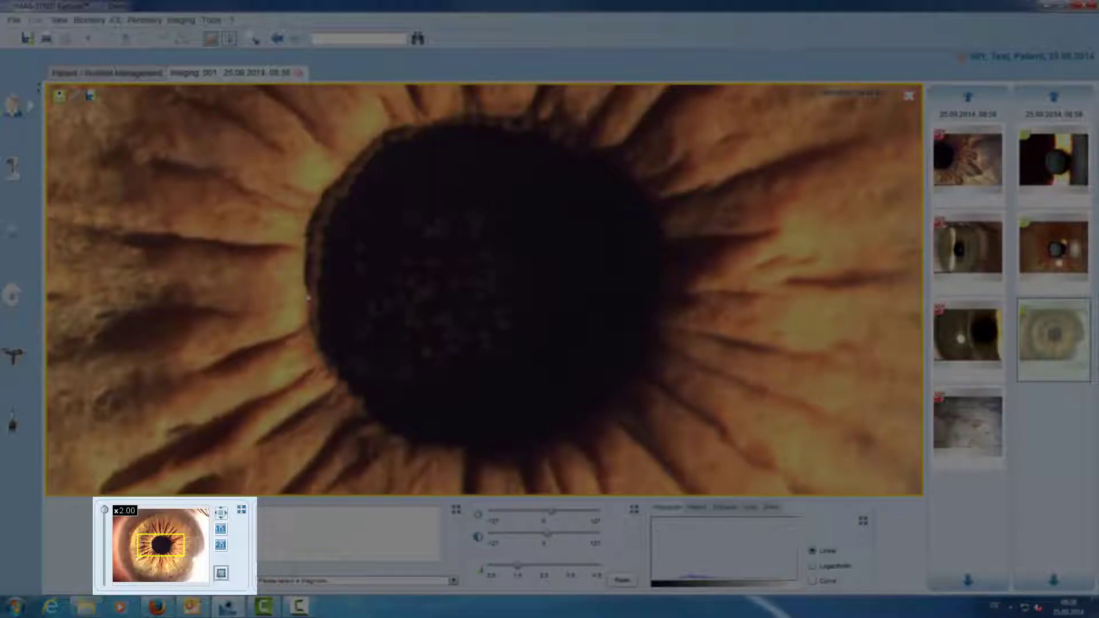
pyautogui.moveTo(309, 113); pyautogui.dragTo(732, 476)
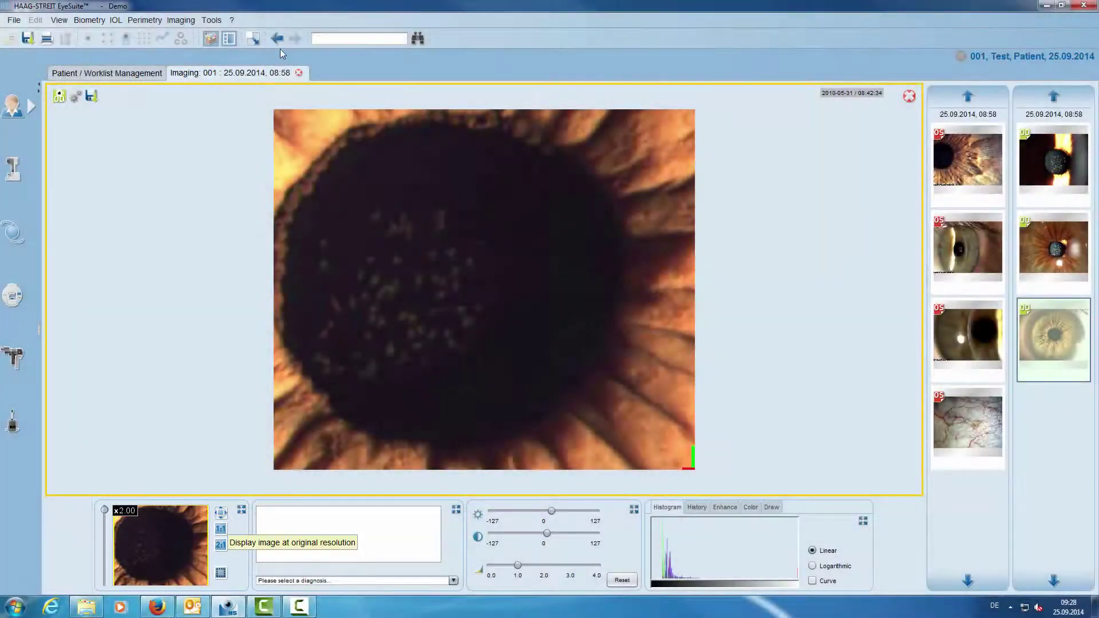
pyautogui.click(280, 40)
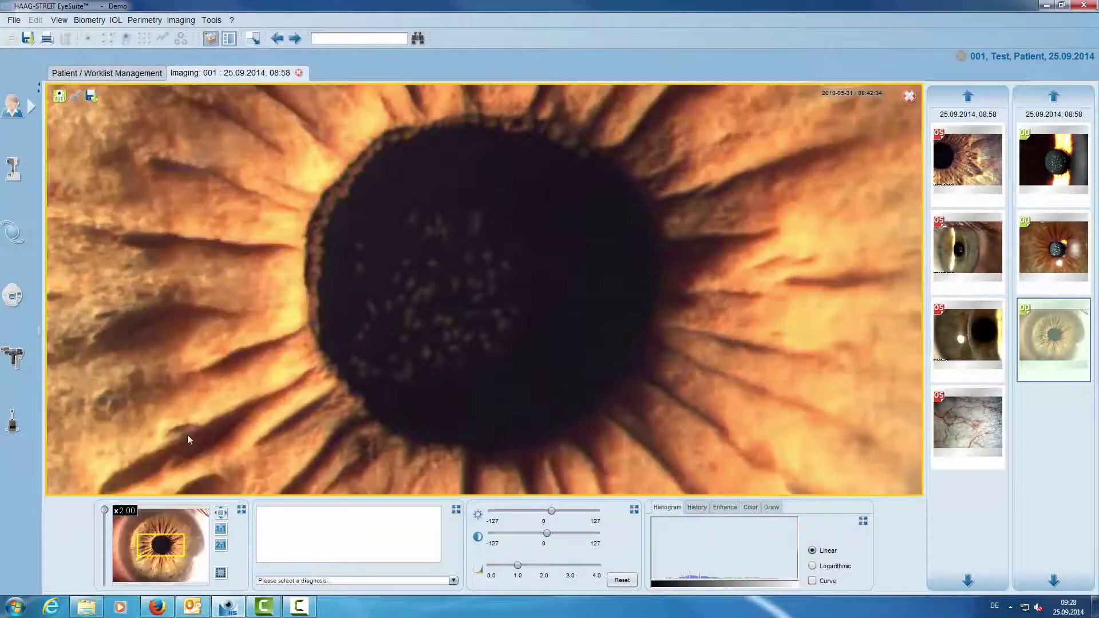
pyautogui.click(220, 513)
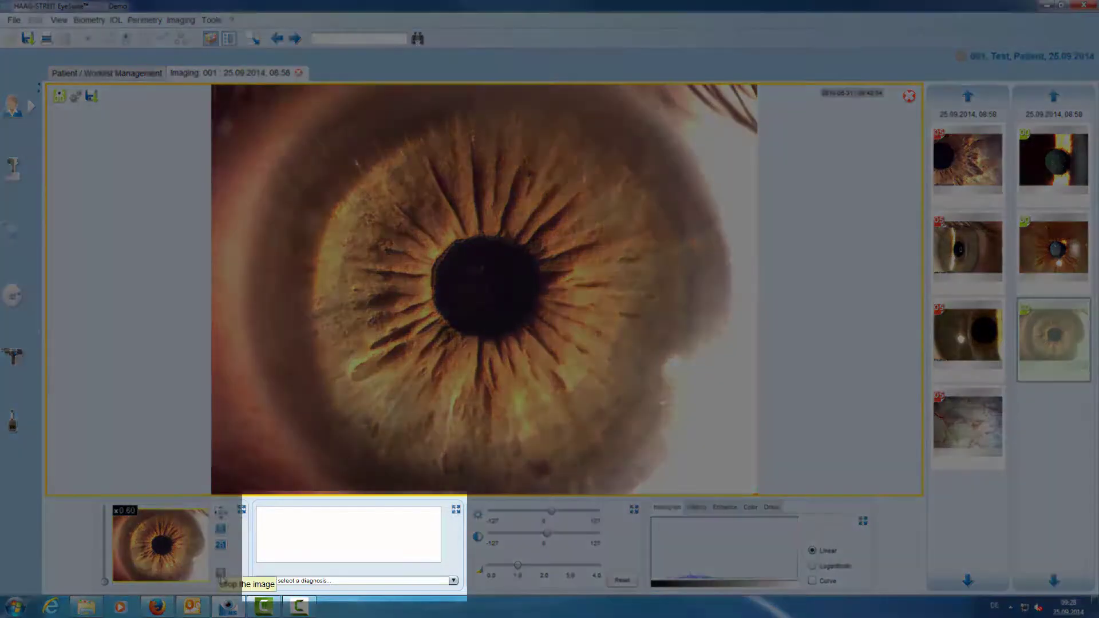
# Add the comment 'A note' to the iris image, leaving the ICD-10 diagnosis unselected.
pyautogui.click(290, 521)
pyautogui.write('A')
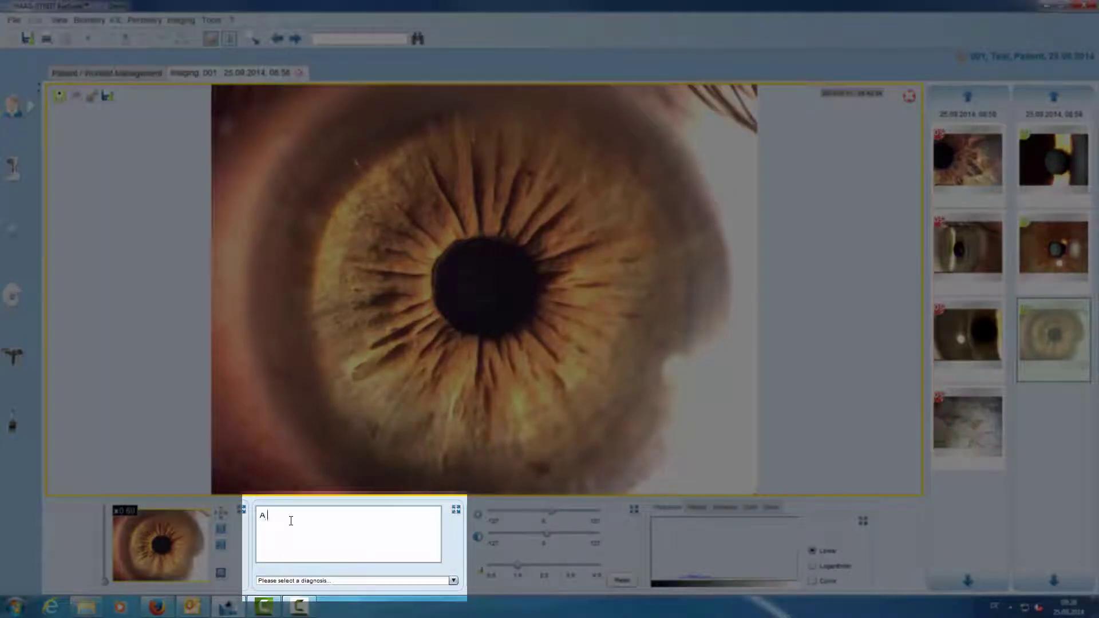
pyautogui.write(' note')
pyautogui.click(454, 581)
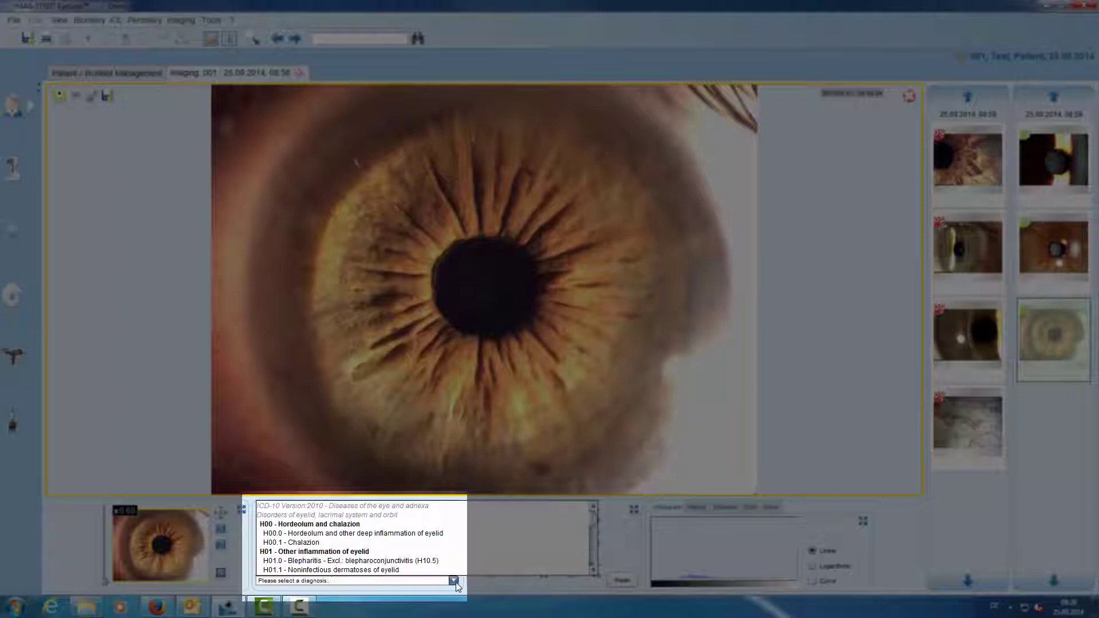
pyautogui.scroll(-12, 411, 534)
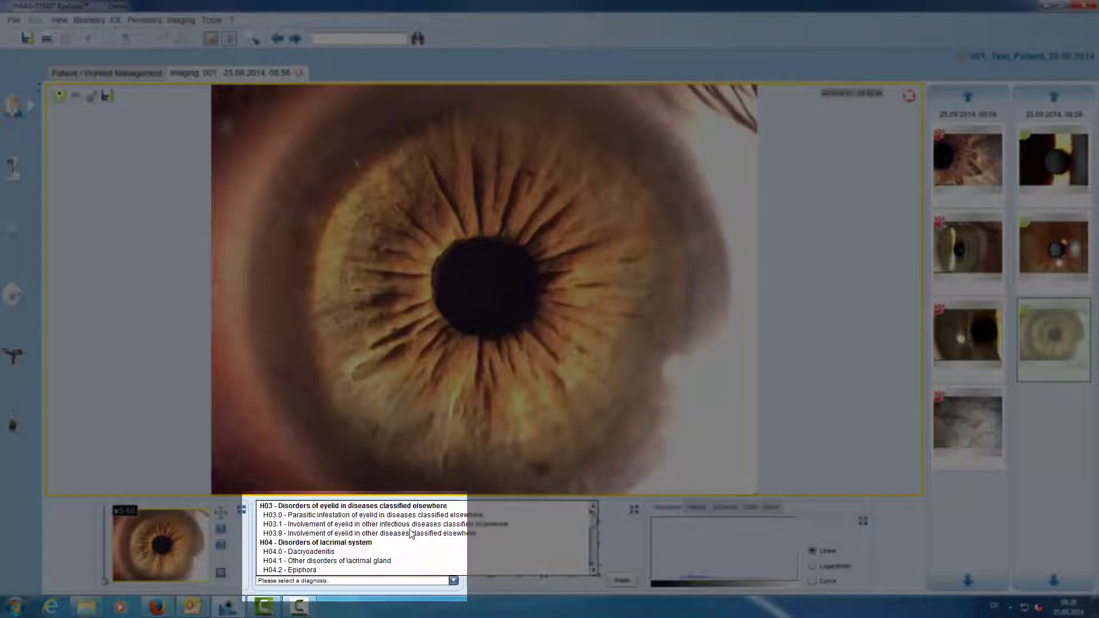
pyautogui.scroll(-15, 411, 534)
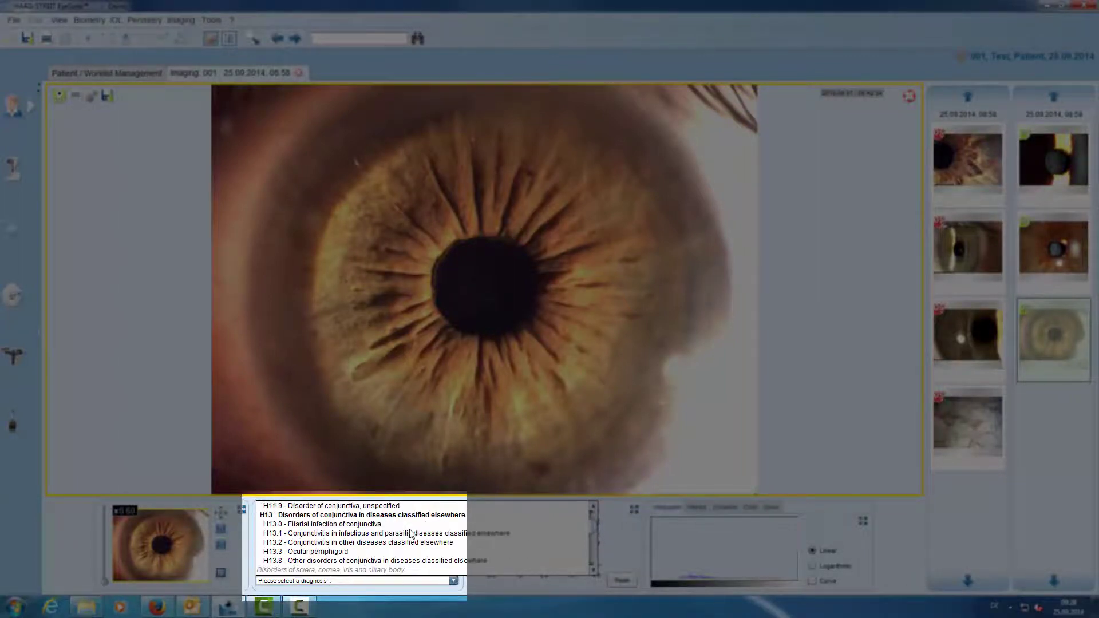
pyautogui.click(411, 591)
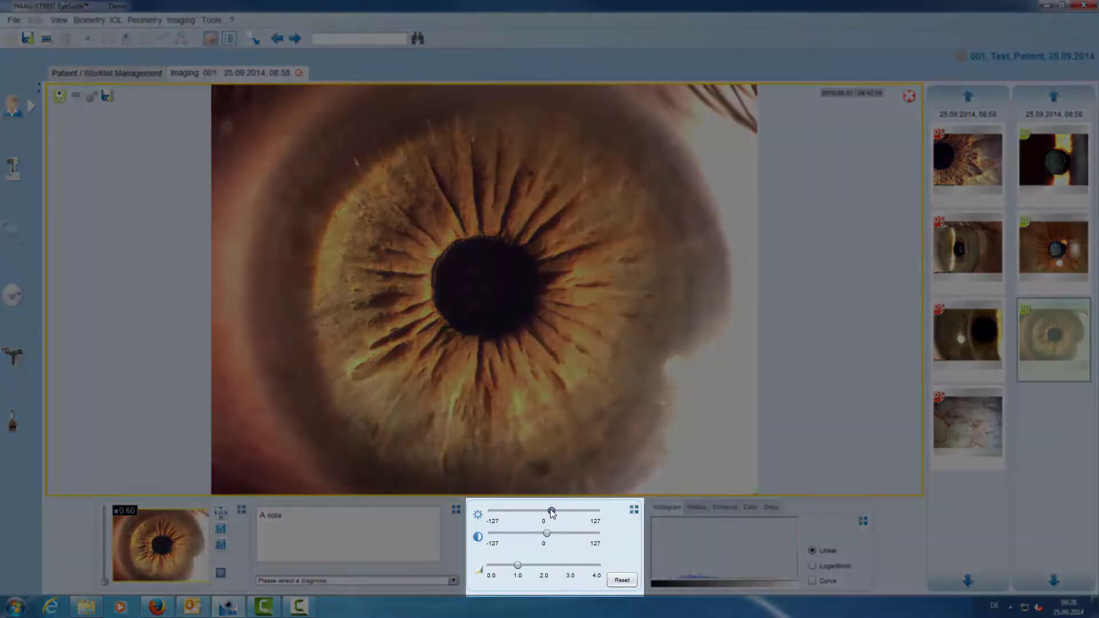
# Reset brightness, contrast and gamma to defaults and bend the gradation curve upward.
pyautogui.moveTo(551, 512); pyautogui.dragTo(528, 568)
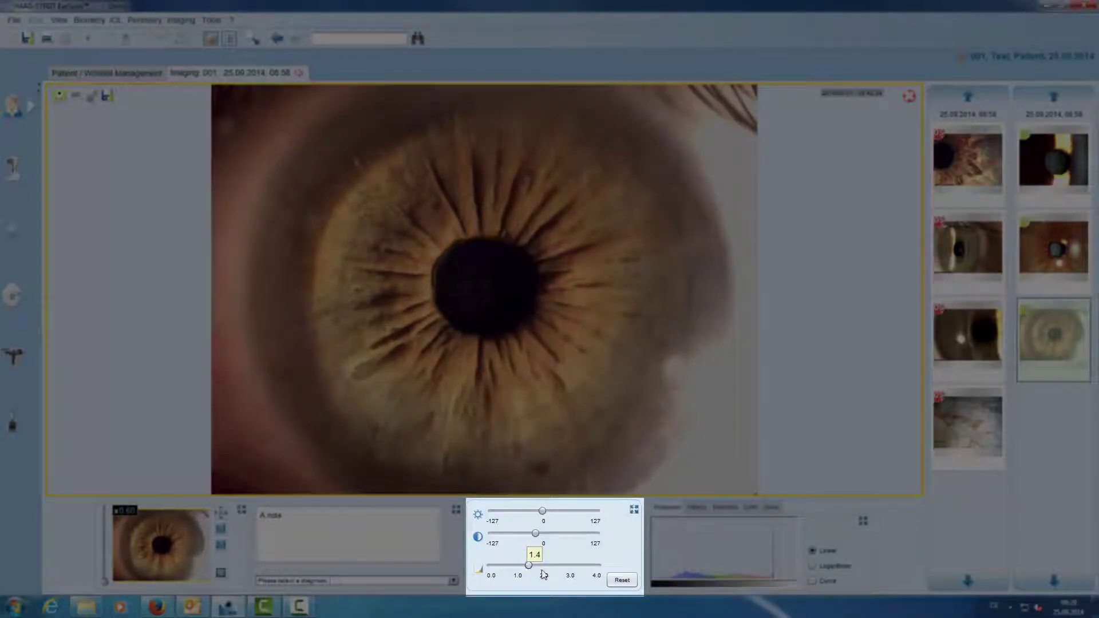
pyautogui.click(619, 582)
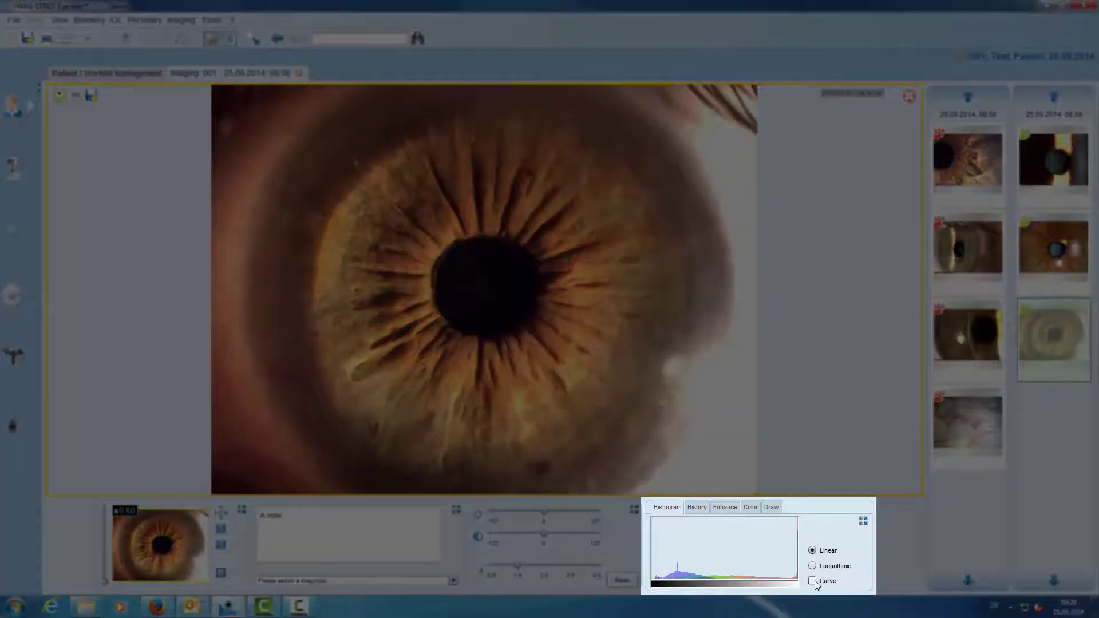
pyautogui.click(813, 581)
pyautogui.moveTo(694, 563); pyautogui.dragTo(690, 554)
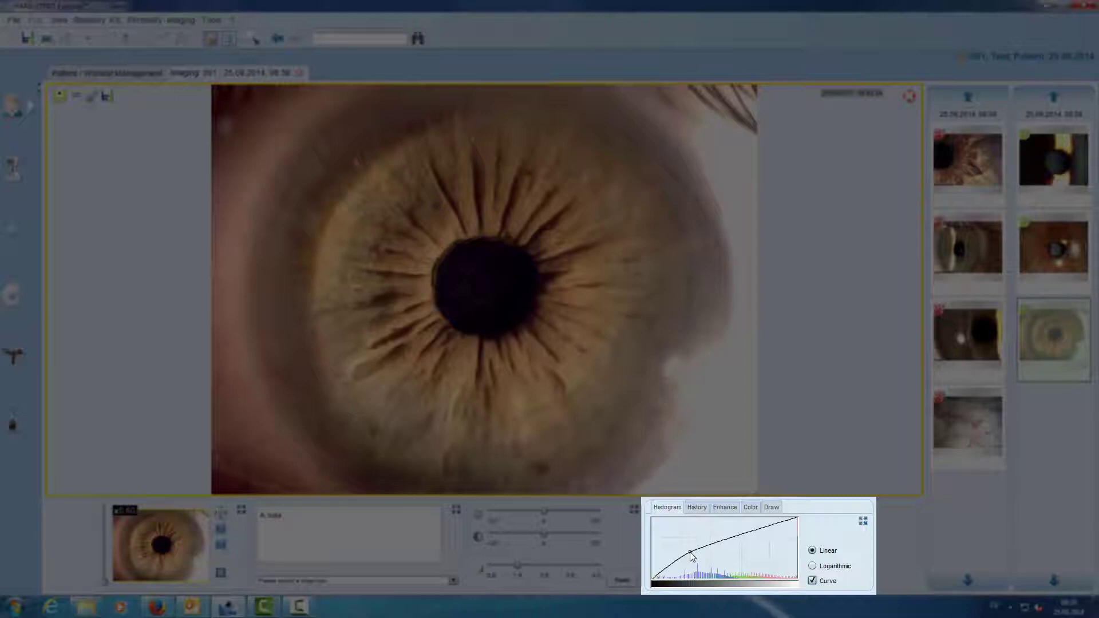
# Undo the image edits in the History list back to the Original state.
pyautogui.click(696, 506)
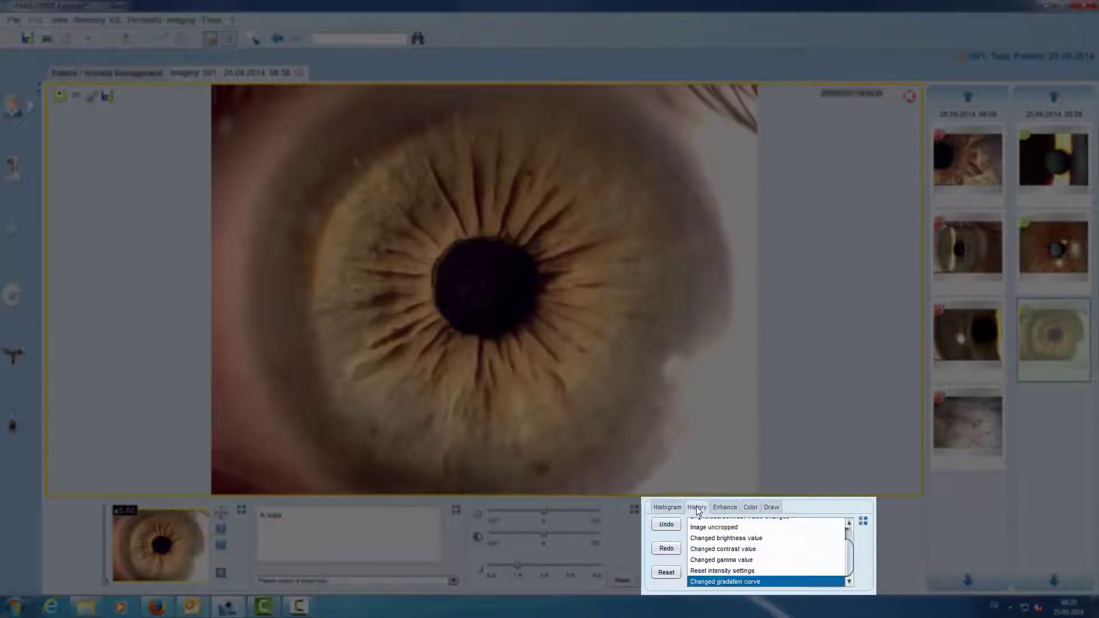
pyautogui.click(667, 525)
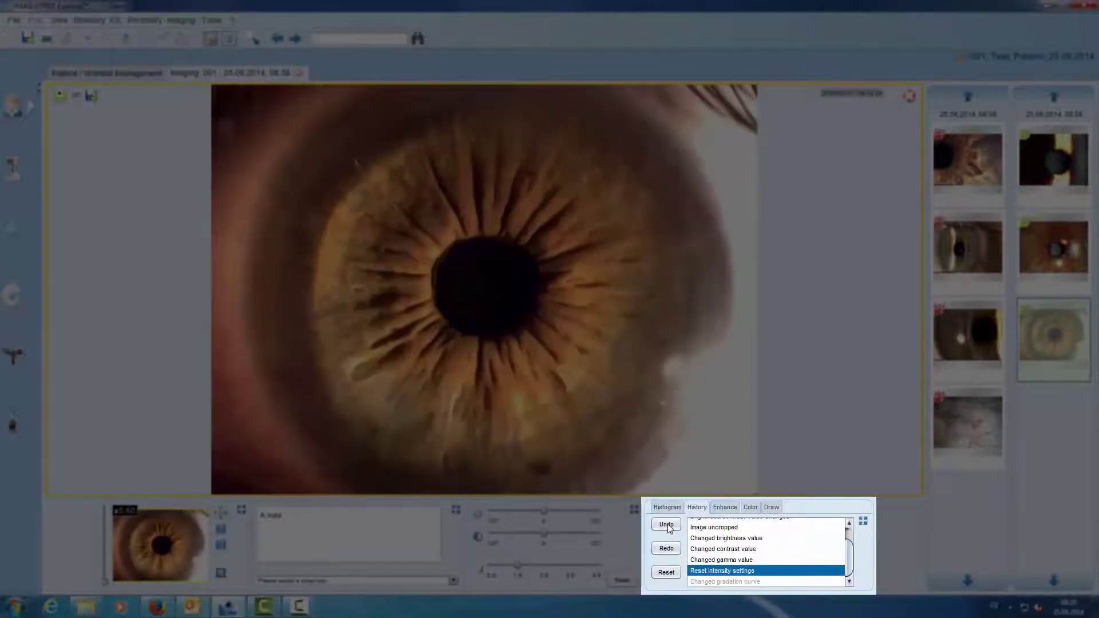
pyautogui.click(667, 525)
pyautogui.click(666, 525)
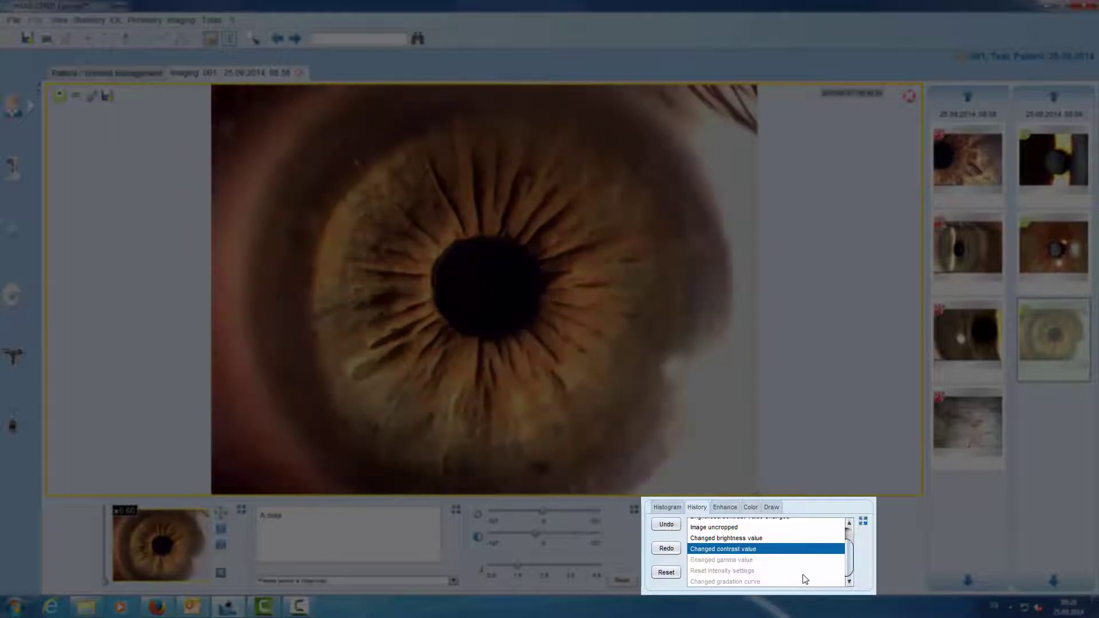
pyautogui.scroll(1, 782, 570)
pyautogui.click(714, 526)
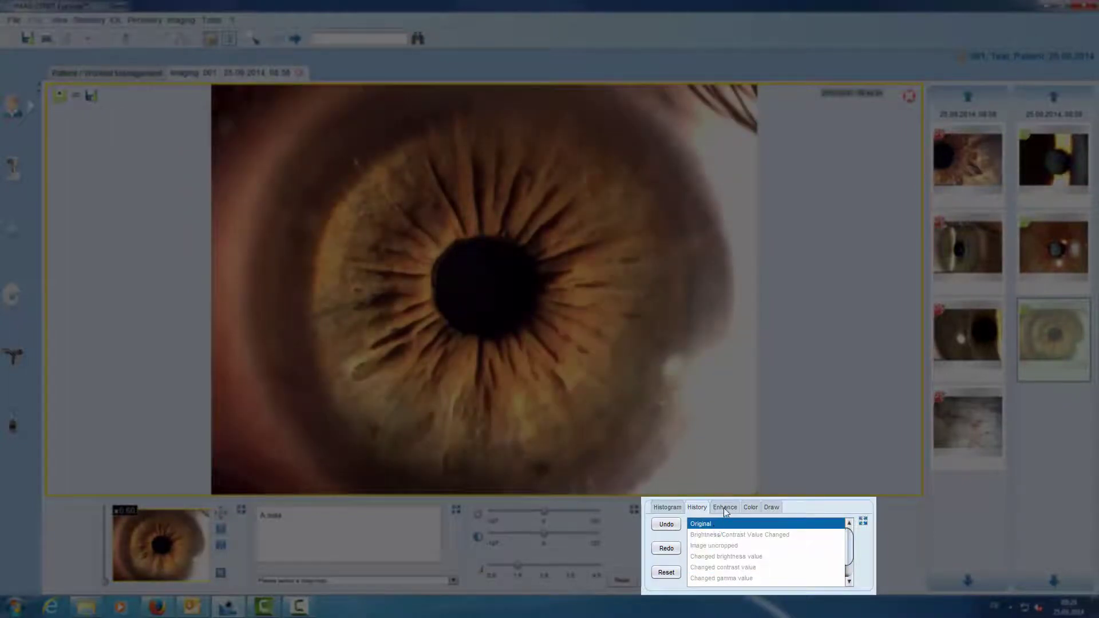
# Apply the strongest Sharpen filter and convert the image to Grayscale, then Redfree.
pyautogui.click(725, 508)
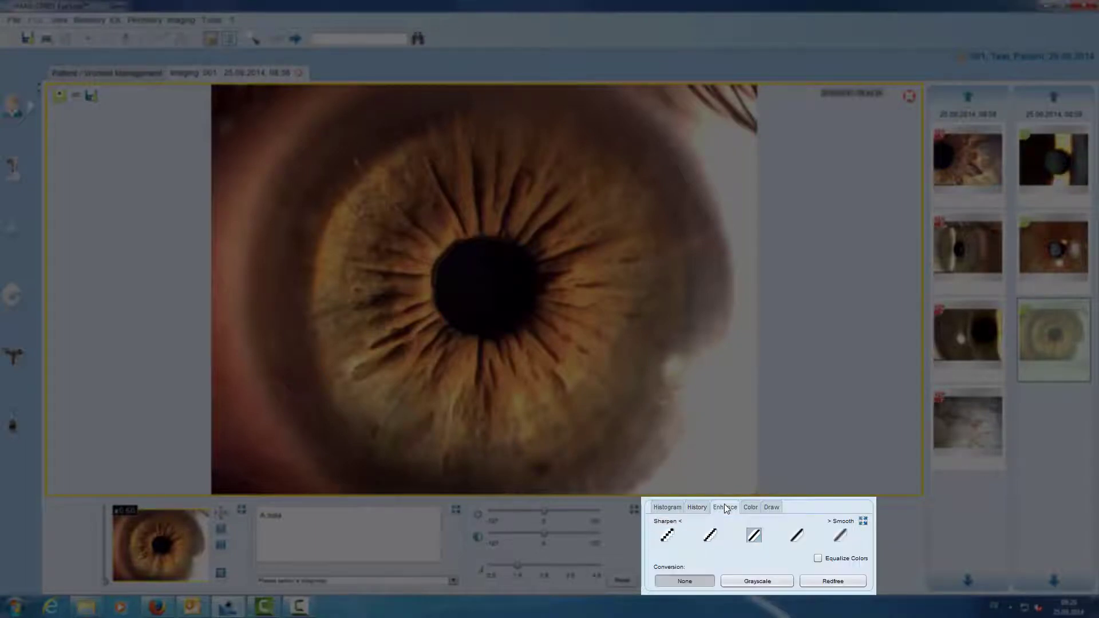
pyautogui.click(667, 535)
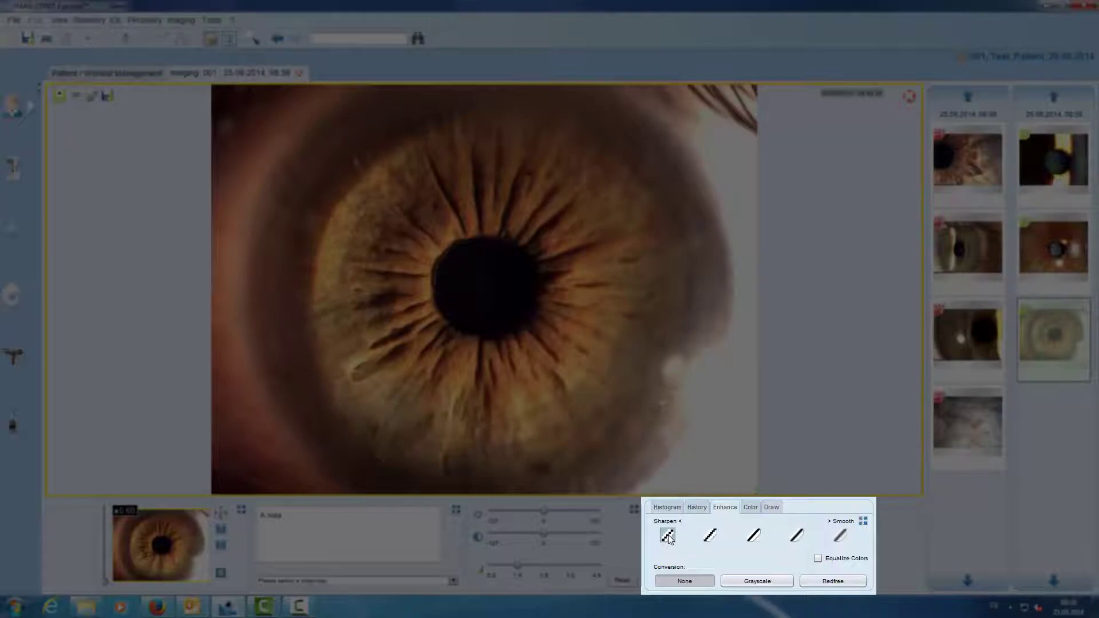
pyautogui.click(740, 582)
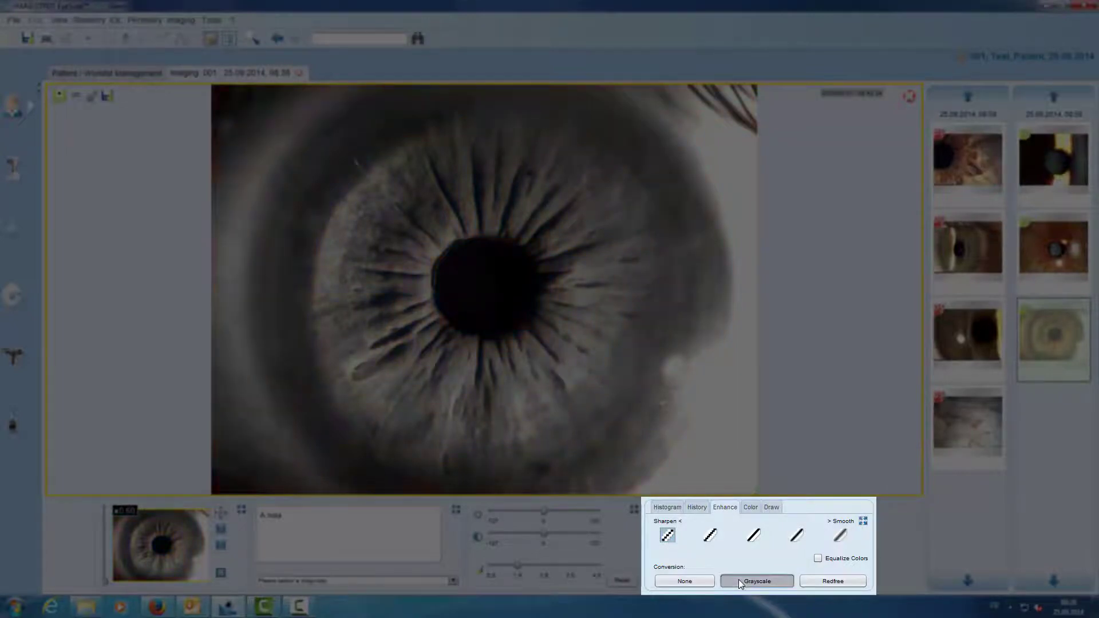
pyautogui.click(818, 583)
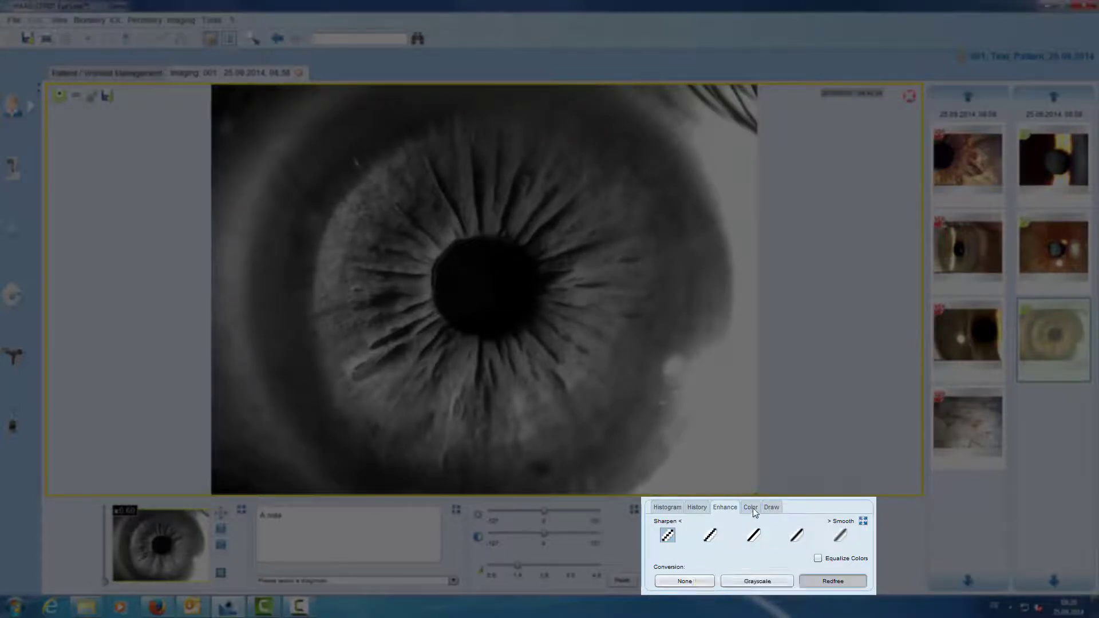
# Set the conversion to None and check the red channel slider on the Color tab.
pyautogui.click(685, 581)
pyautogui.click(750, 507)
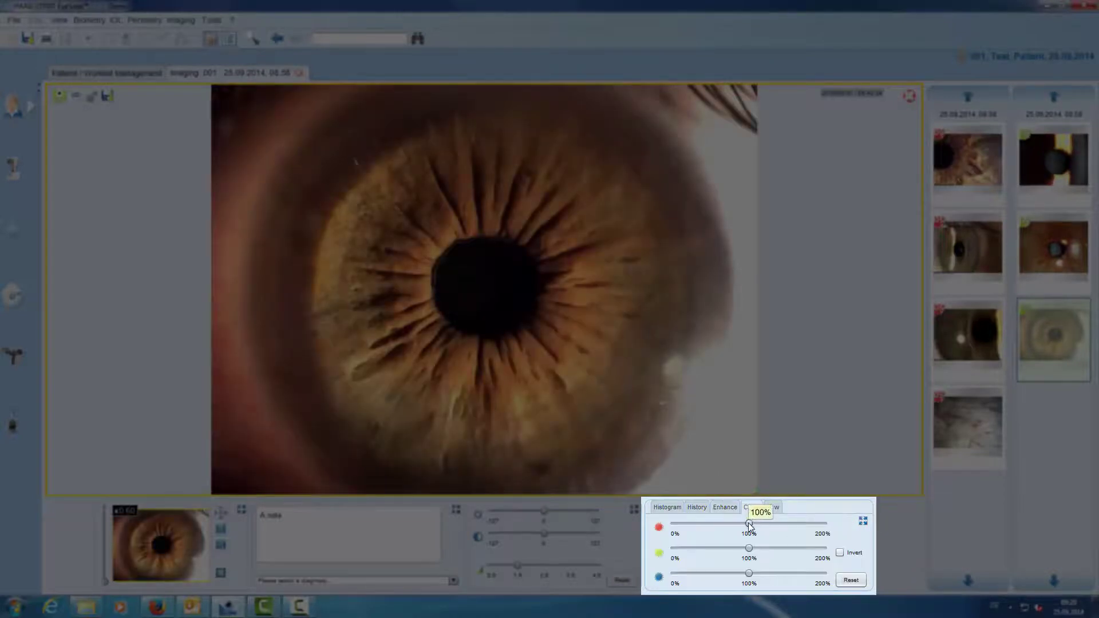
pyautogui.moveTo(748, 525)
pyautogui.mouseDown()
pyautogui.moveTo(657, 529)
pyautogui.moveTo(743, 523)
pyautogui.moveTo(742, 537)
pyautogui.mouseUp()
# Draw an arrow at the pupil edge and a pupil-width distance line, then undo both.
pyautogui.click(772, 507)
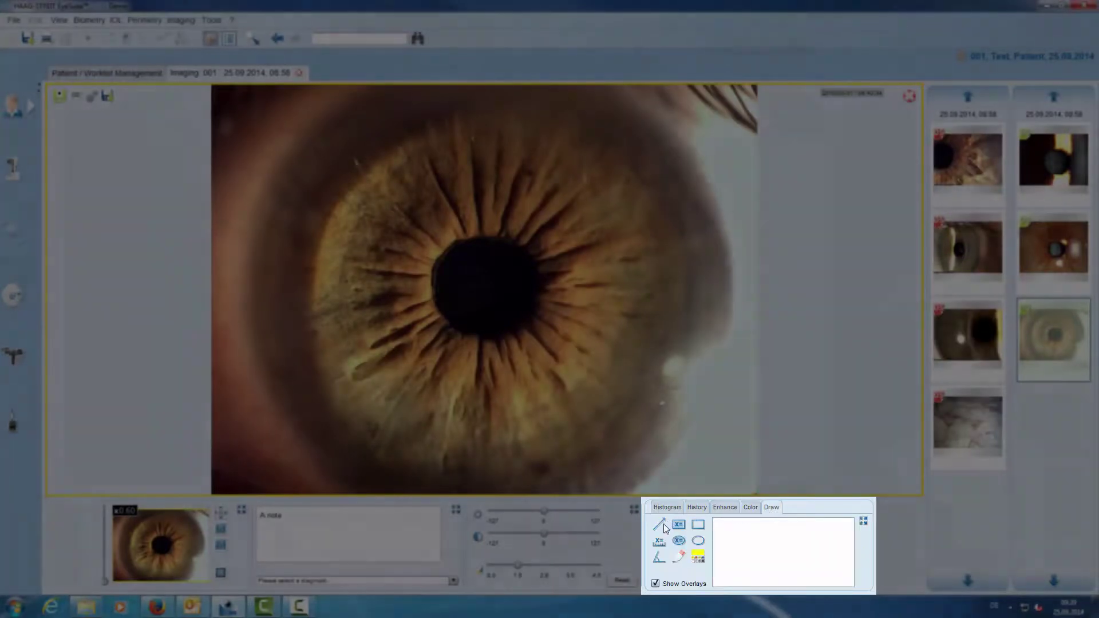
pyautogui.click(659, 523)
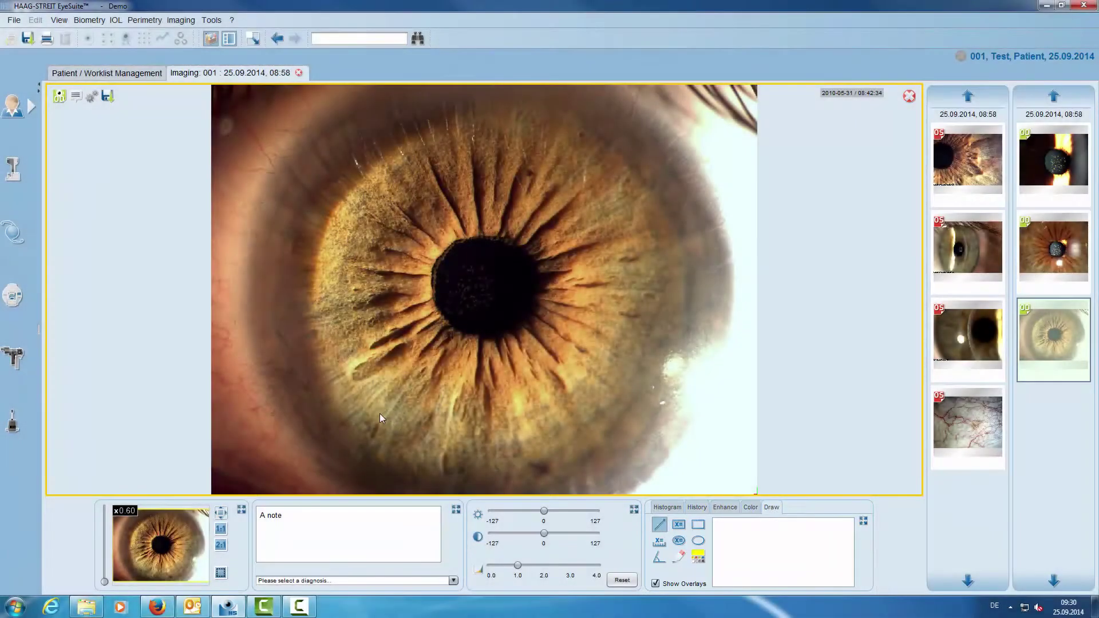
pyautogui.moveTo(380, 413)
pyautogui.mouseDown()
pyautogui.moveTo(470, 331)
pyautogui.moveTo(460, 336)
pyautogui.mouseUp()
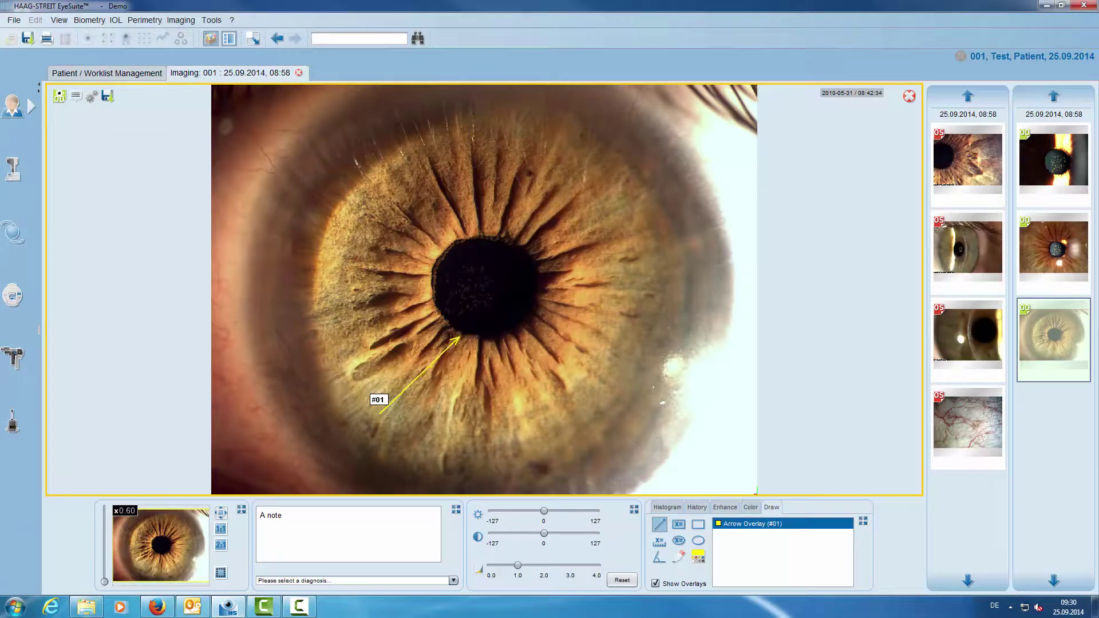
pyautogui.click(659, 541)
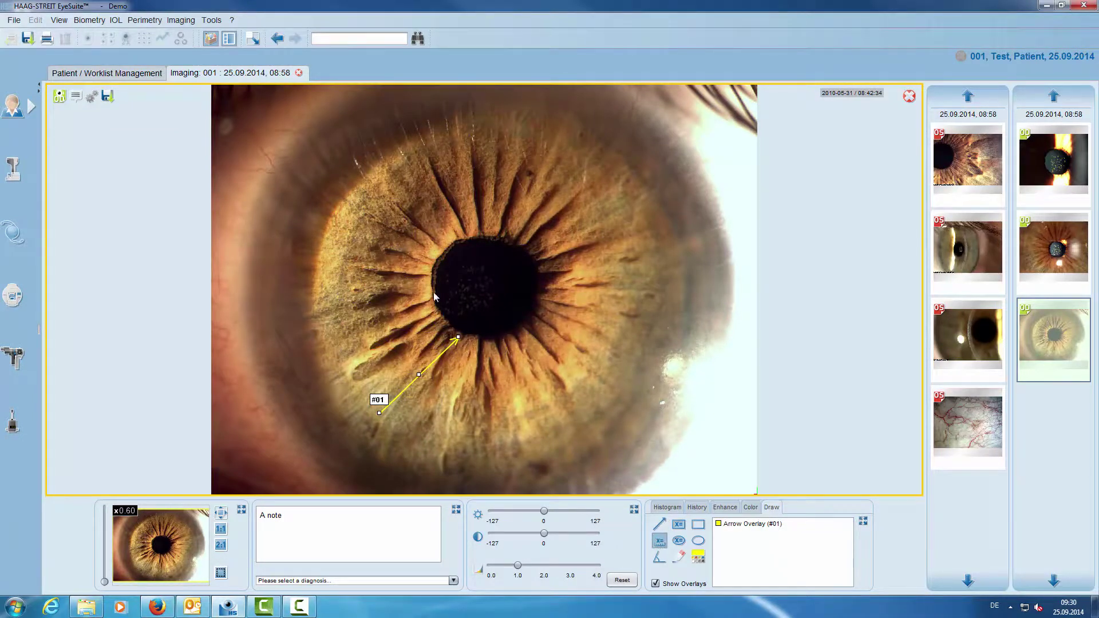
pyautogui.moveTo(432, 289); pyautogui.dragTo(541, 282)
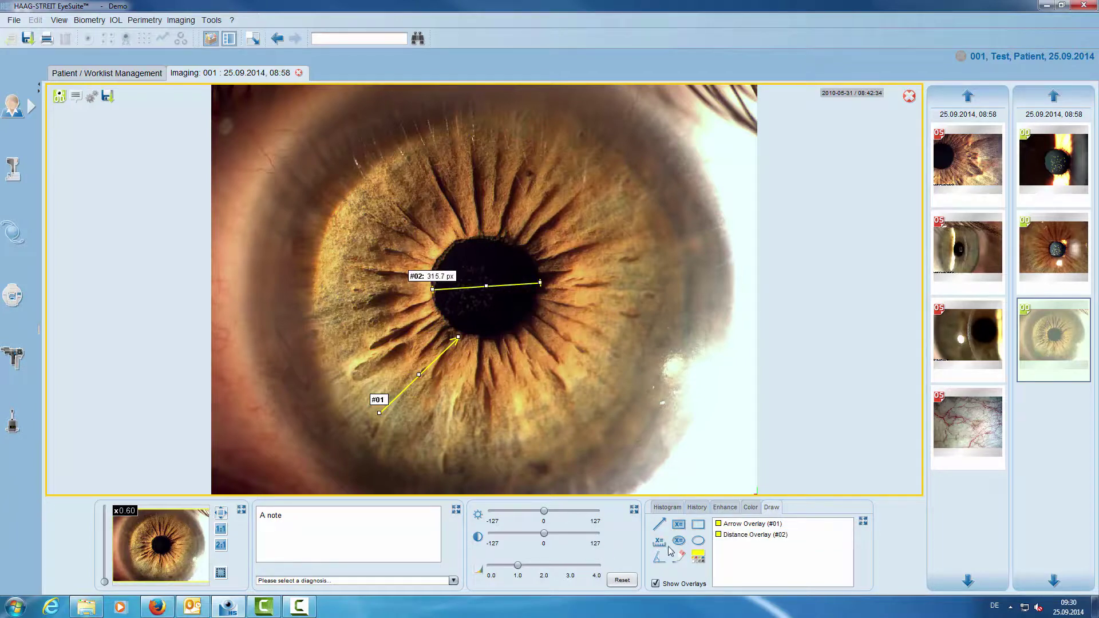
pyautogui.click(277, 39)
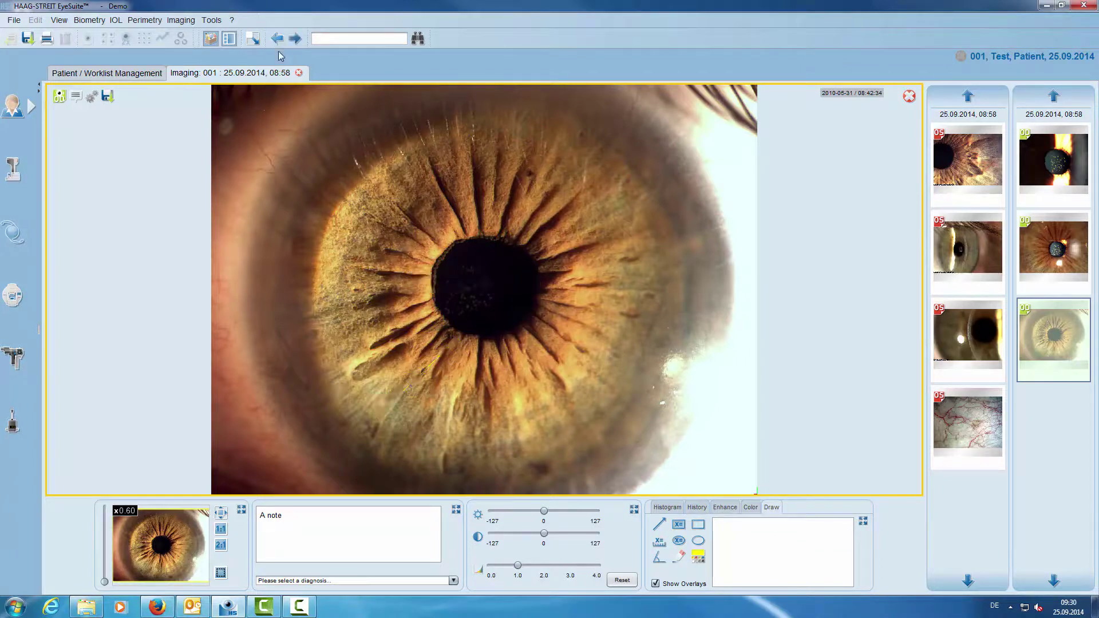
# Try a pupil ellipse, undo it, then measure a 50.6° angle from the pupil centre.
pyautogui.click(679, 540)
pyautogui.moveTo(426, 242)
pyautogui.mouseDown()
pyautogui.moveTo(551, 319)
pyautogui.moveTo(539, 345)
pyautogui.mouseUp()
pyautogui.moveTo(486, 293); pyautogui.dragTo(489, 286)
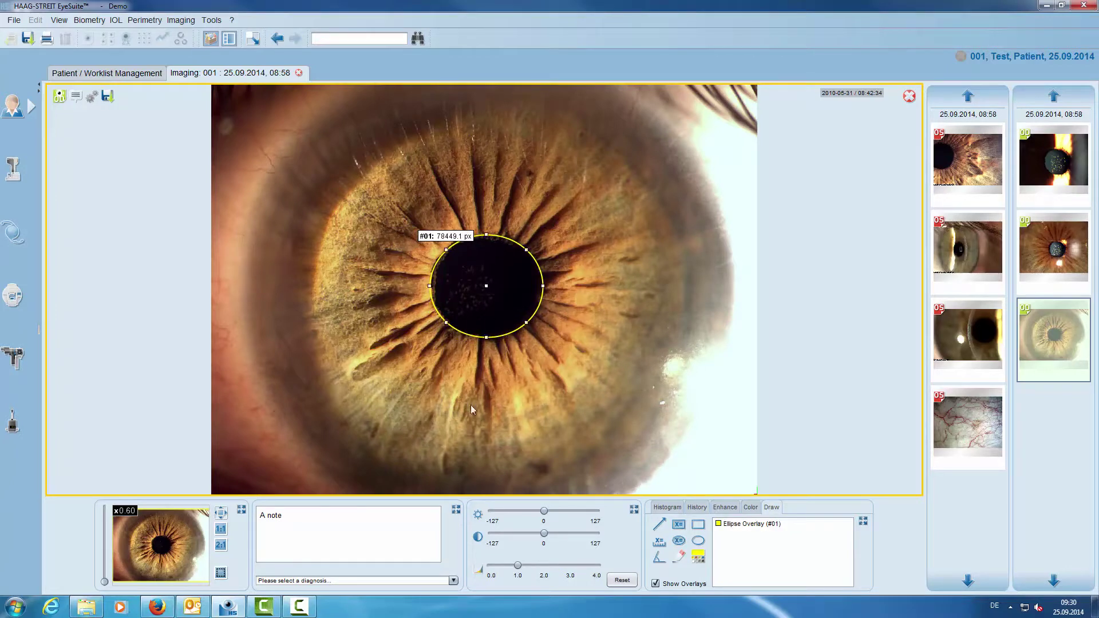
pyautogui.click(278, 41)
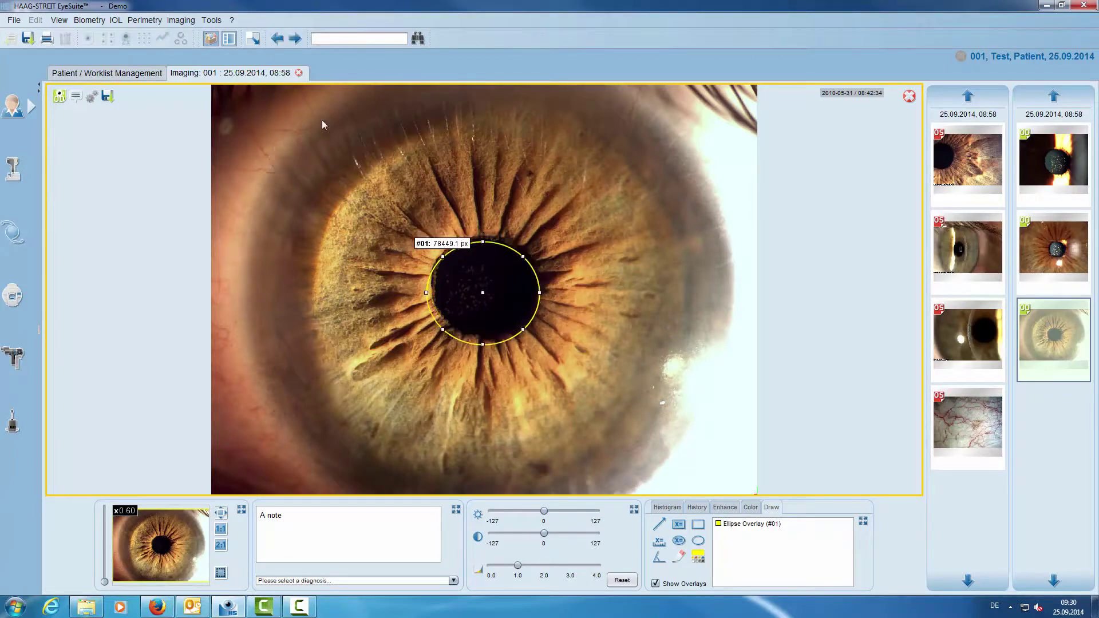
pyautogui.click(276, 40)
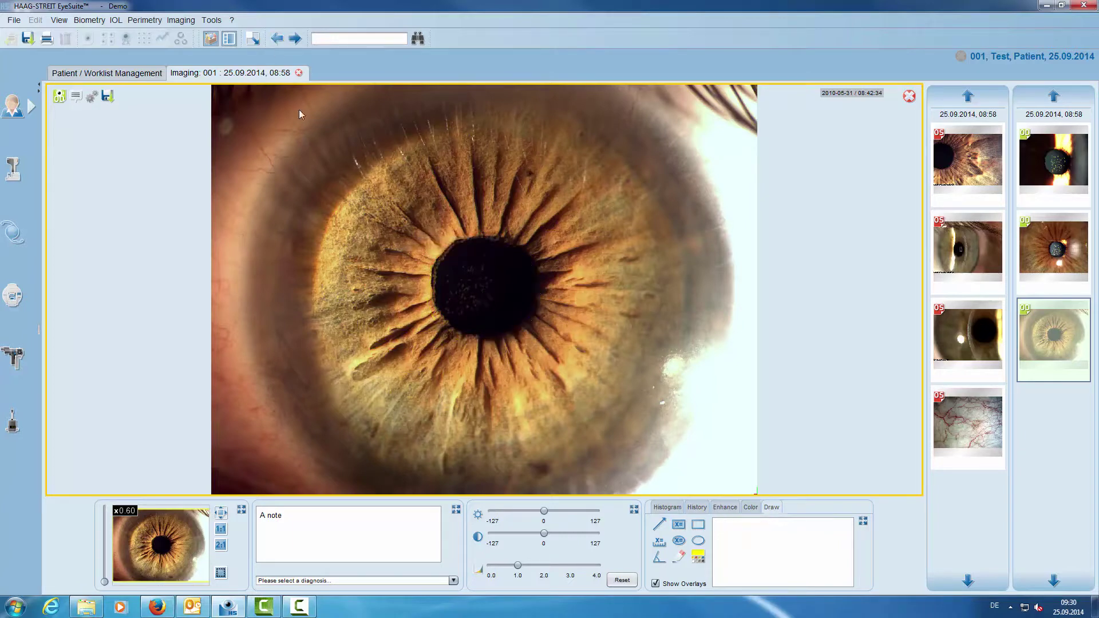
pyautogui.click(658, 557)
pyautogui.moveTo(482, 288)
pyautogui.mouseDown()
pyautogui.moveTo(547, 259)
pyautogui.moveTo(602, 204)
pyautogui.moveTo(617, 113)
pyautogui.moveTo(633, 102)
pyautogui.mouseUp()
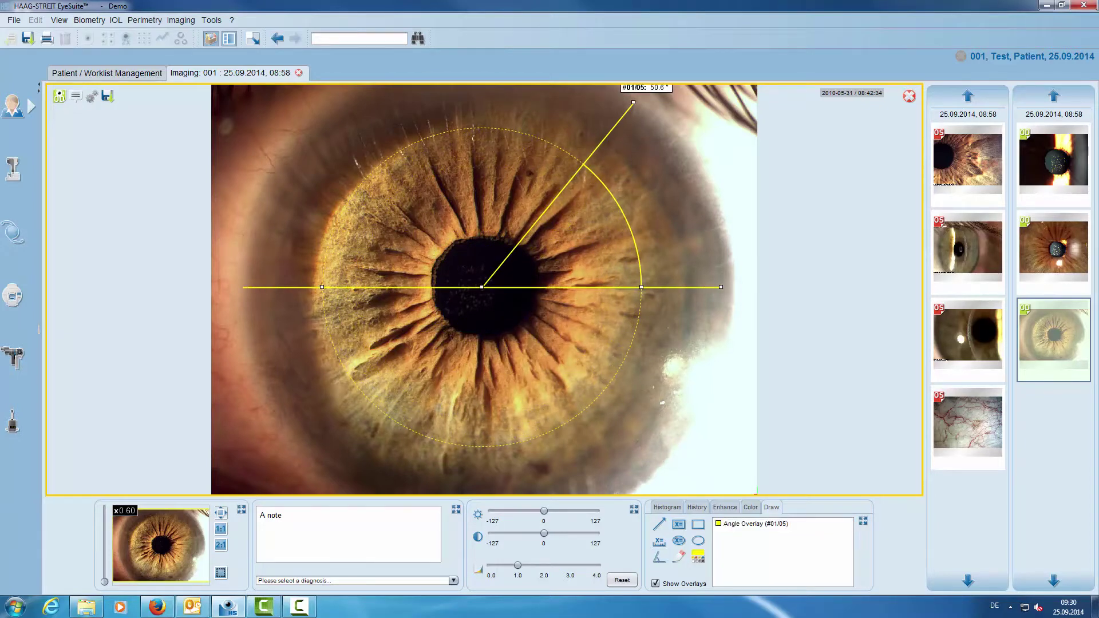